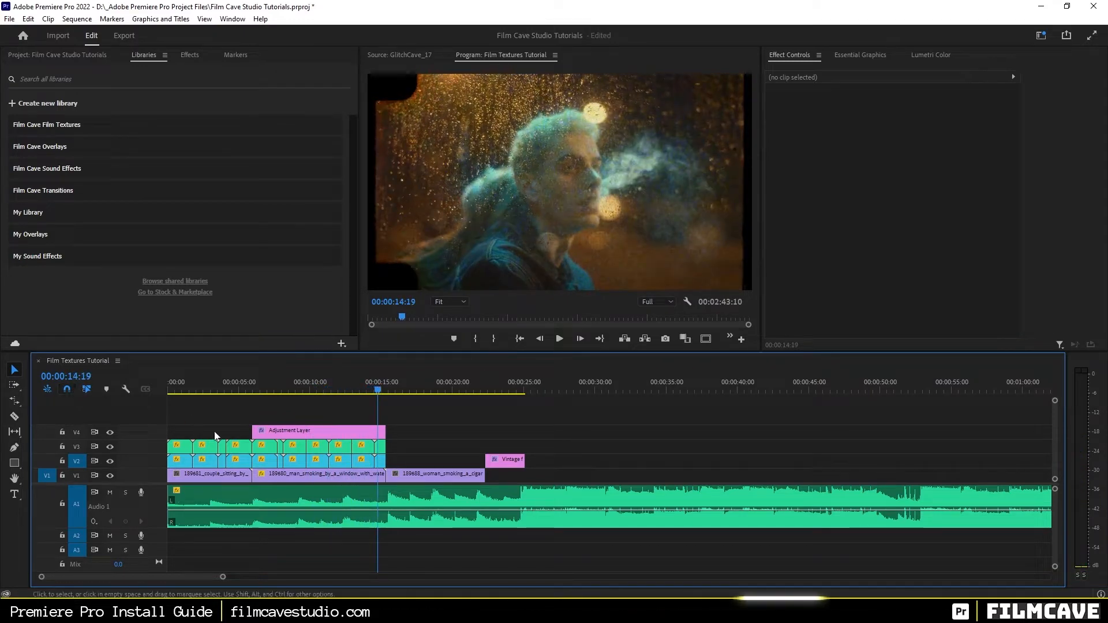
pyautogui.click(299, 395)
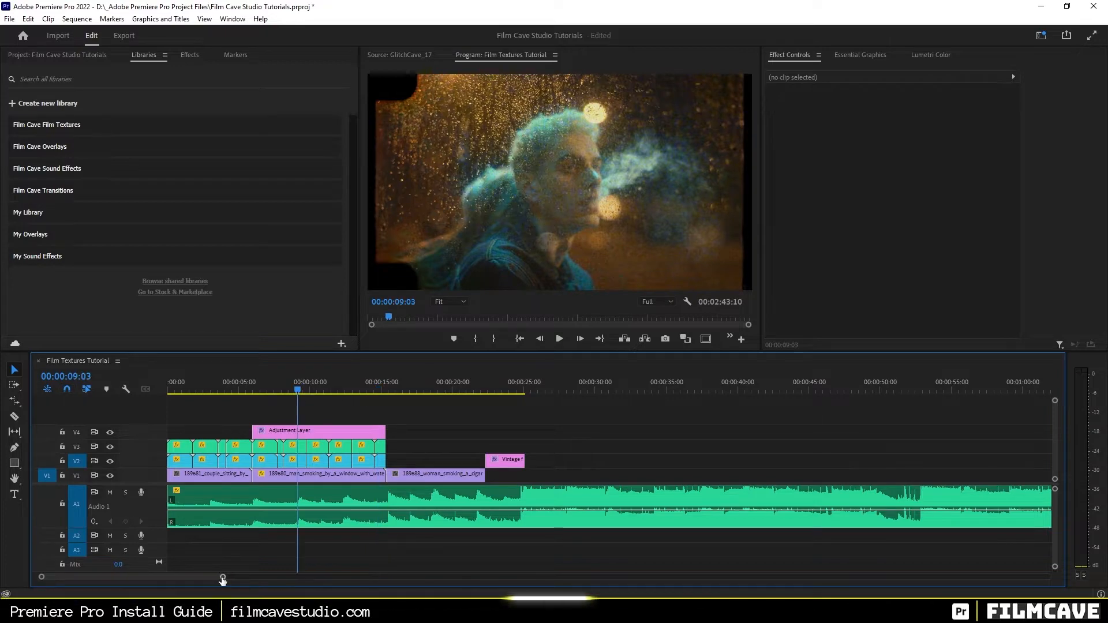
pyautogui.moveTo(223, 577); pyautogui.dragTo(195, 577)
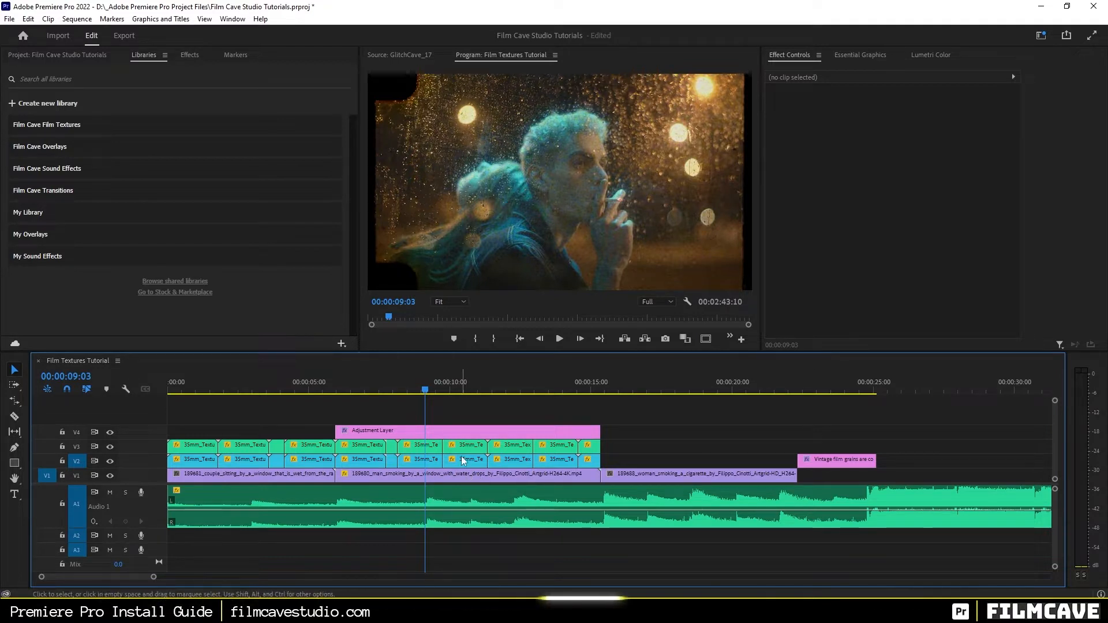
pyautogui.click(144, 54)
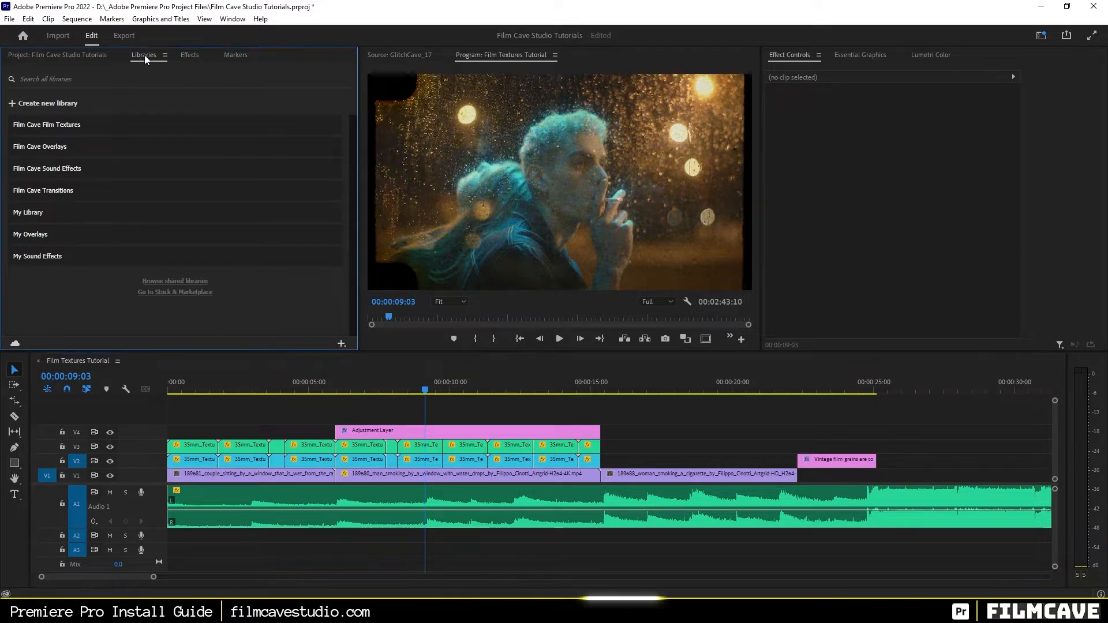
pyautogui.click(232, 19)
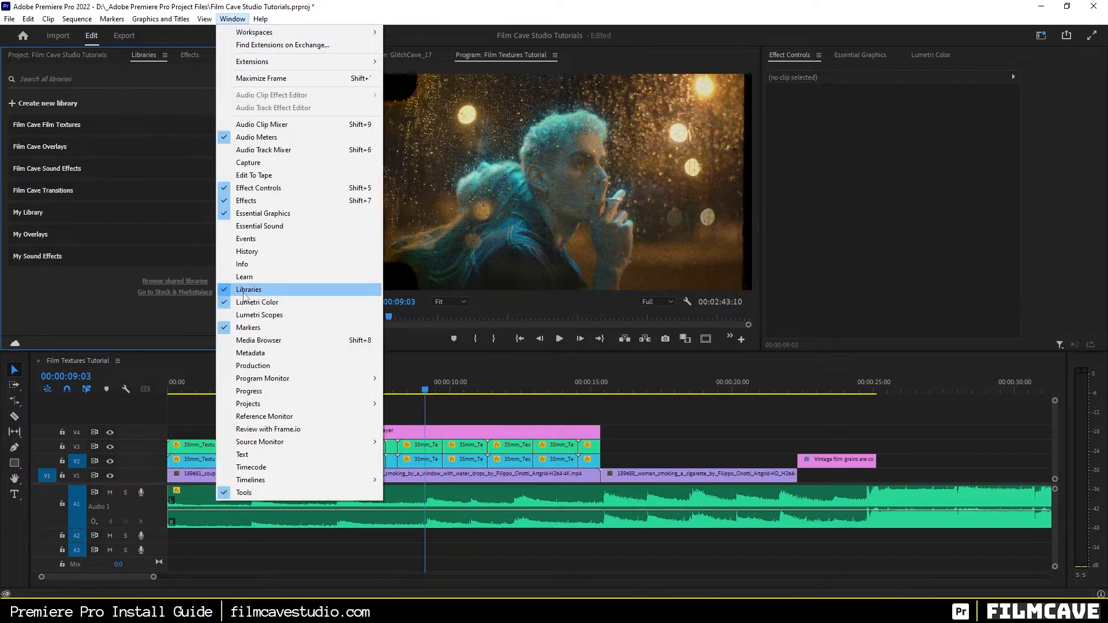
pyautogui.click(231, 21)
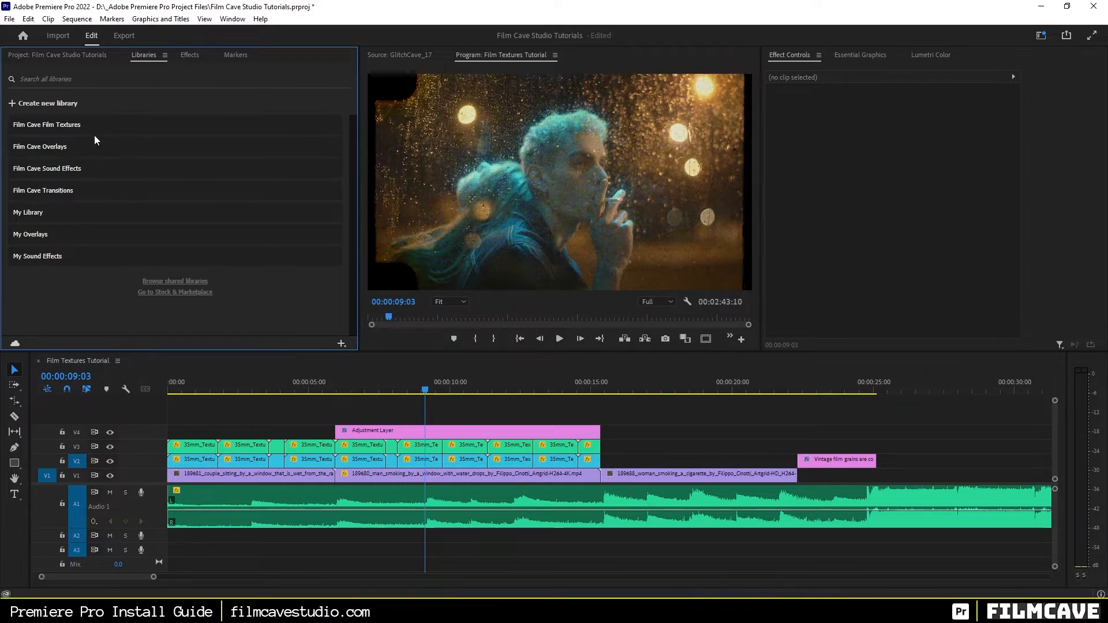
# - Add the 35mm_Texture_8 clip from the Film Cave Film Textures library to the project
pyautogui.click(45, 127)
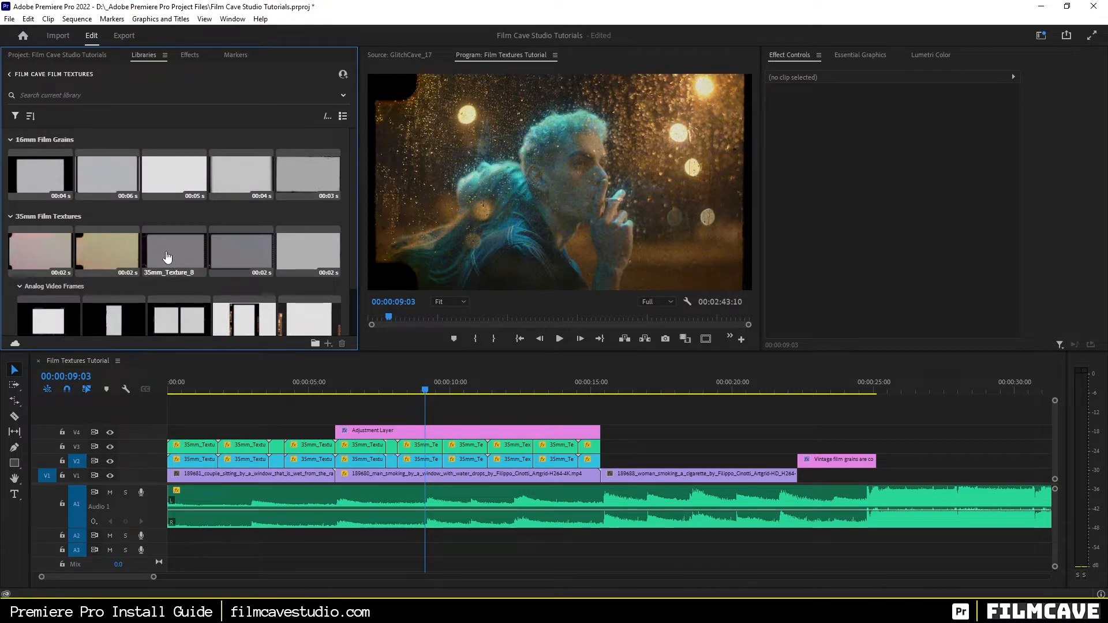
pyautogui.click(162, 270)
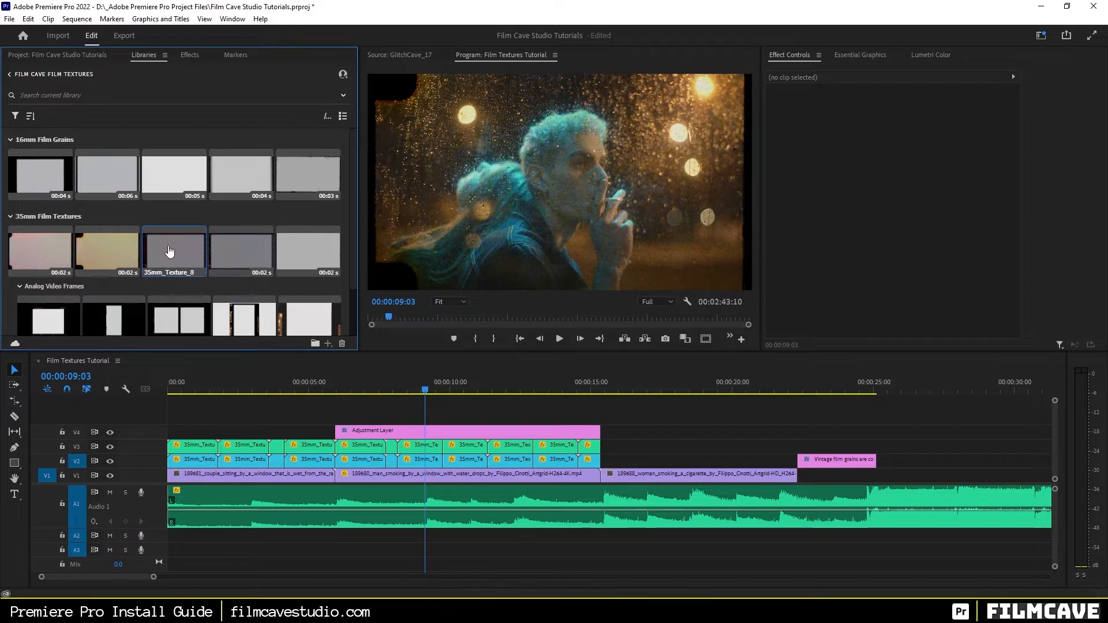
pyautogui.rightClick(167, 249)
pyautogui.click(199, 251)
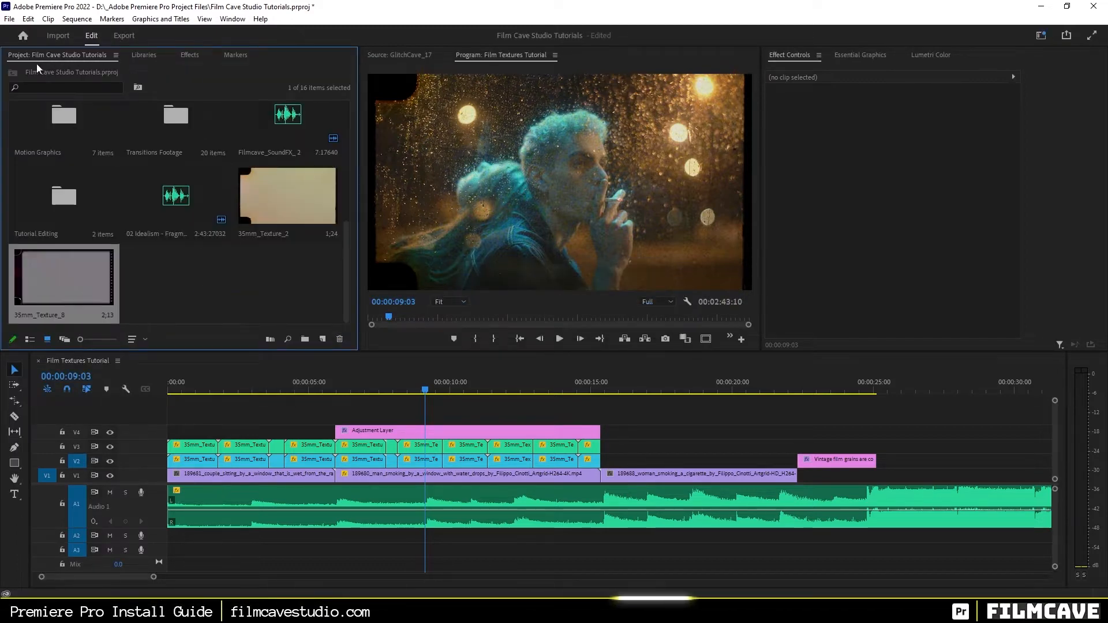
pyautogui.click(151, 255)
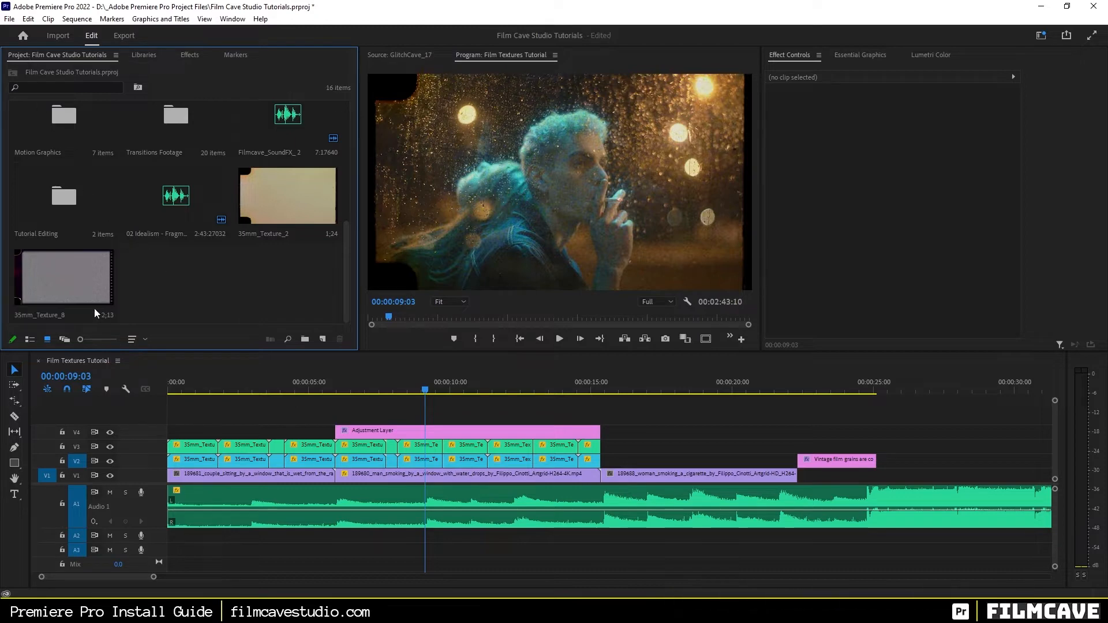
# - Place 35mm_Texture_8 on track V2, starting where the clip of the woman smoking begins
pyautogui.click(51, 277)
pyautogui.moveTo(51, 277); pyautogui.dragTo(606, 462)
pyautogui.click(635, 383)
pyautogui.hscroll(5, 516, 429)
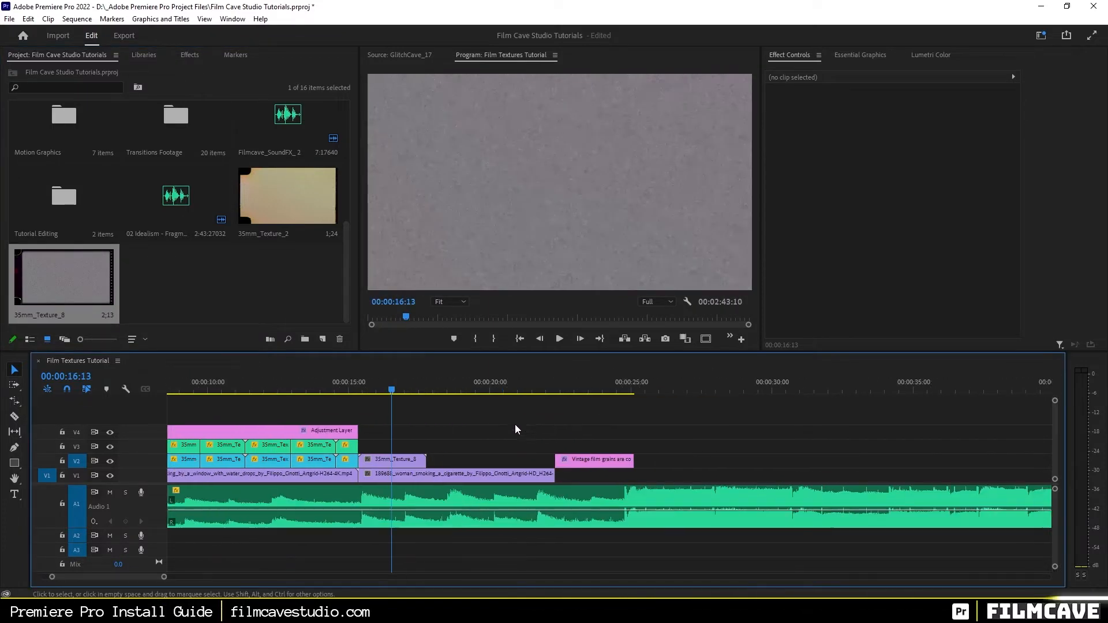
pyautogui.hscroll(1, 516, 429)
# - Set the scale of the 35mm_Texture_8 clip on V2 to 50
pyautogui.click(394, 462)
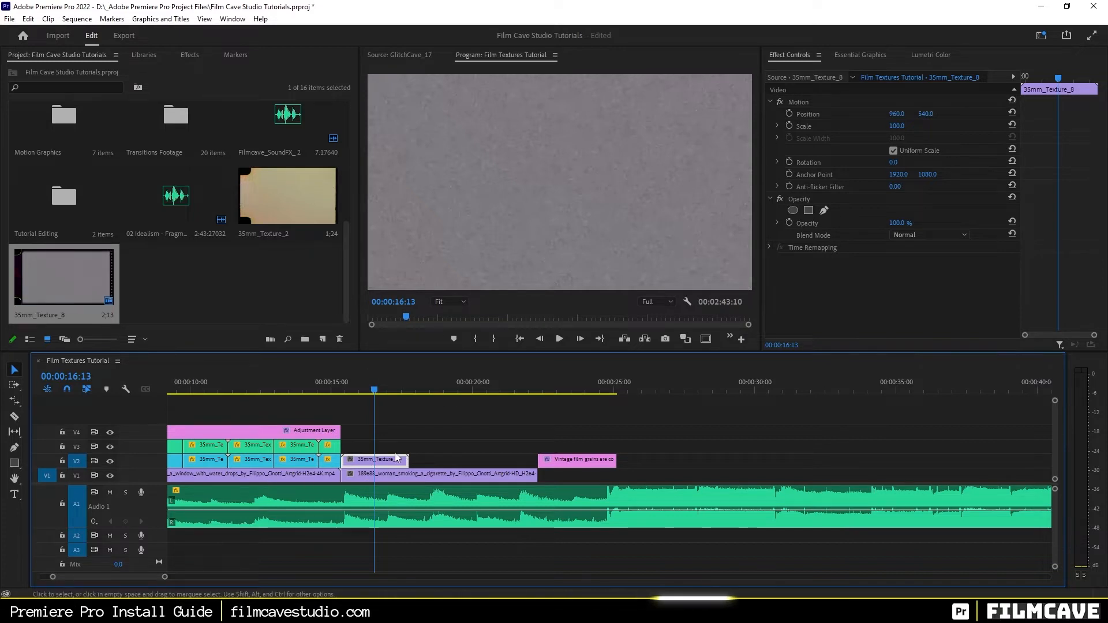
pyautogui.click(898, 127)
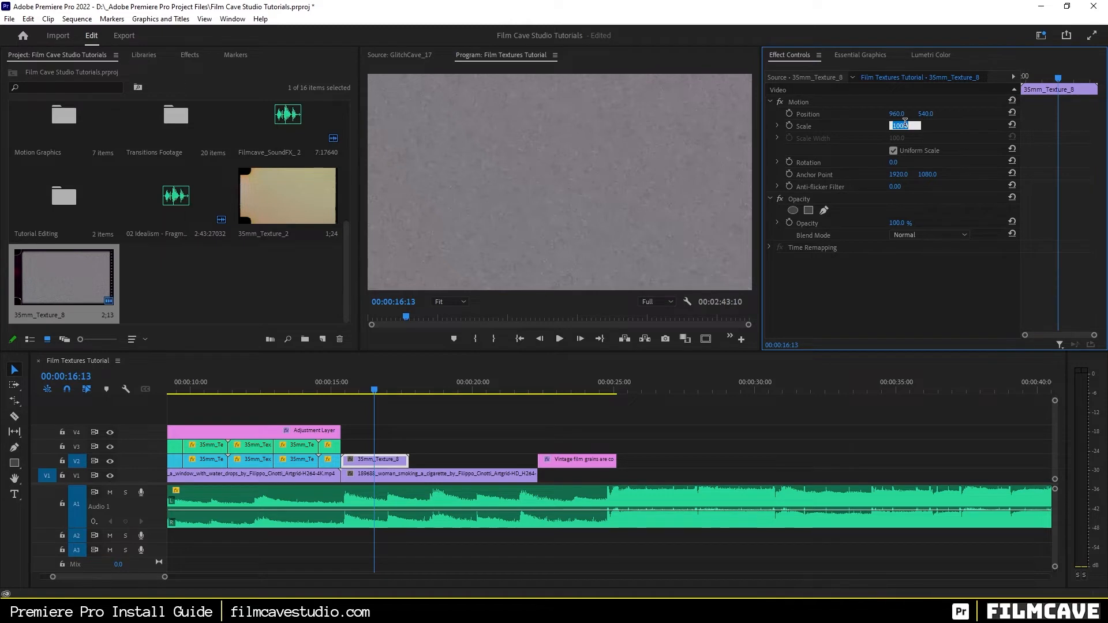
pyautogui.press('Return')
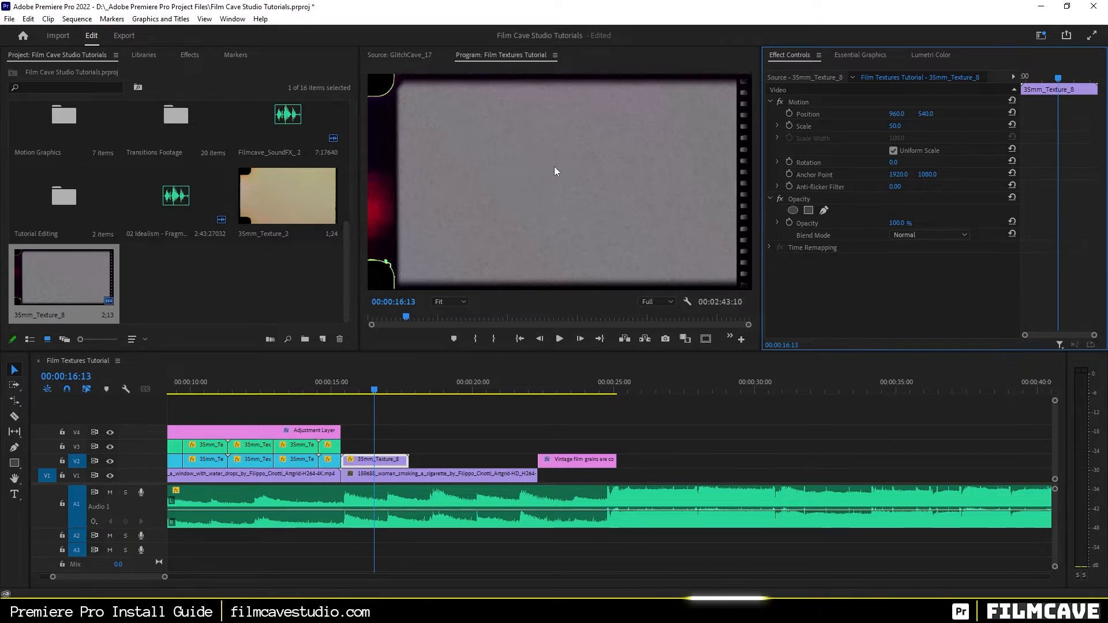
pyautogui.click(387, 442)
pyautogui.click(374, 462)
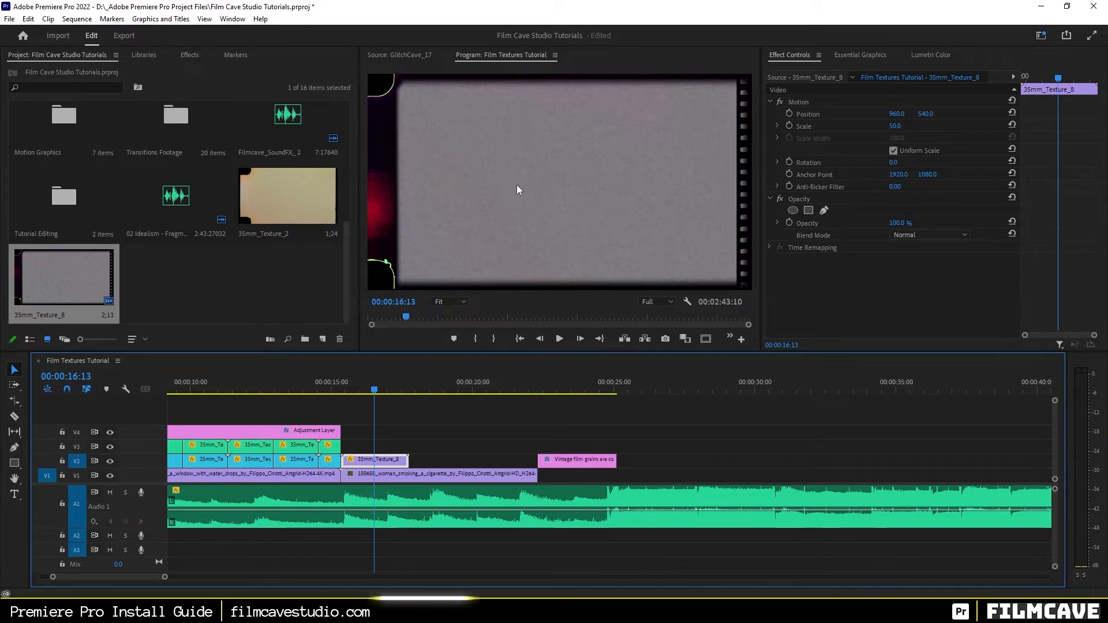
# - Compare the Multiply, Screen, Overlay and Soft Light blend modes on the V2 texture clip, and settle on Overlay
pyautogui.click(793, 200)
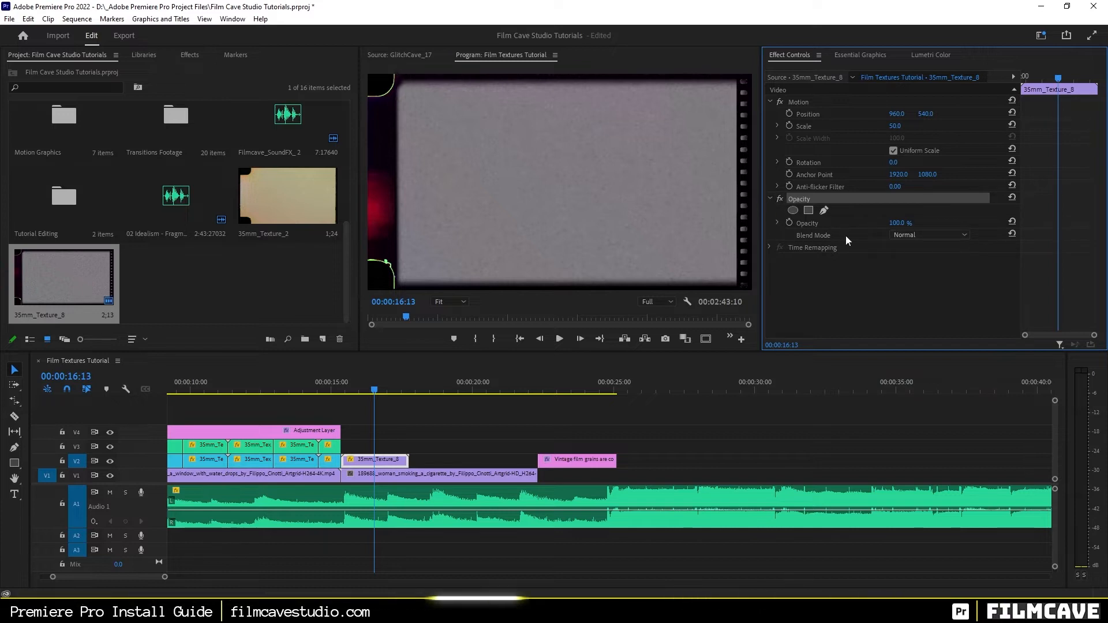
pyautogui.click(940, 235)
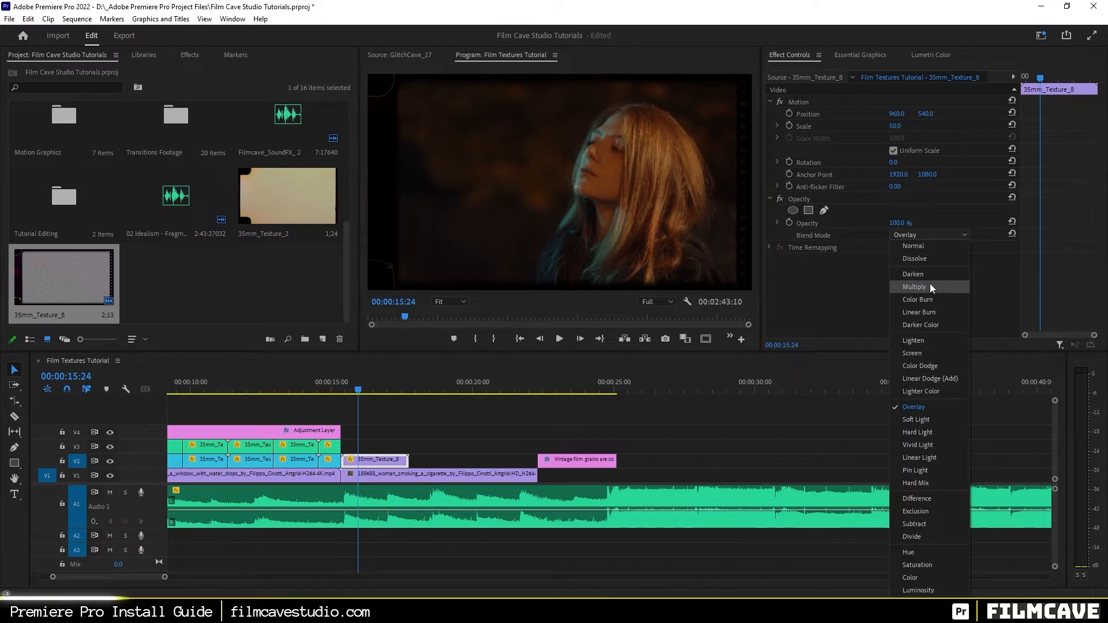
pyautogui.click(930, 283)
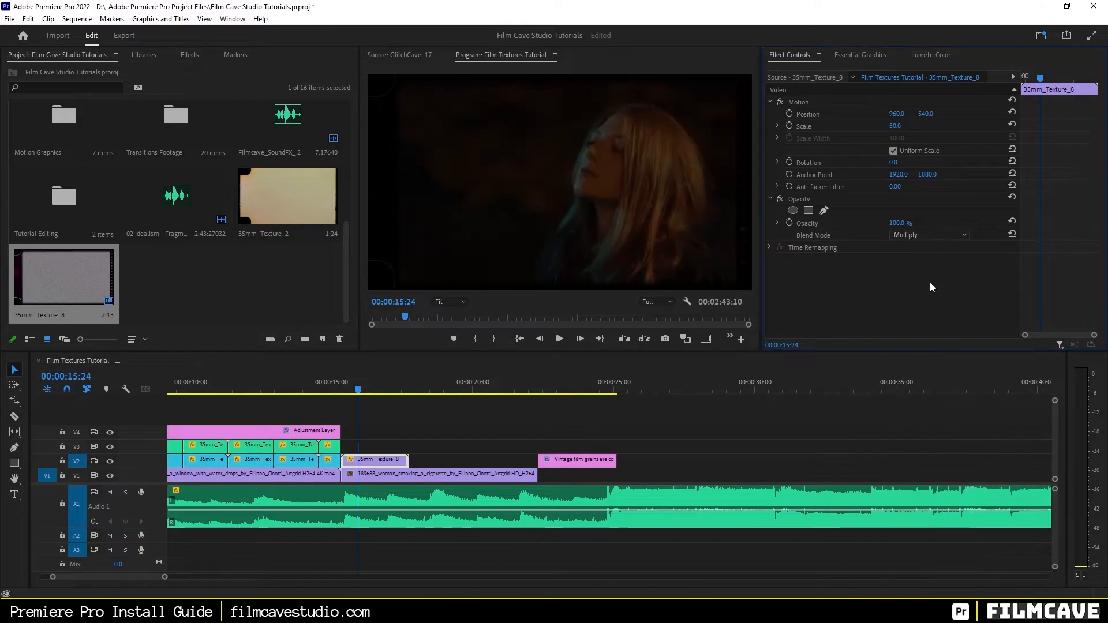
pyautogui.click(939, 233)
pyautogui.click(923, 352)
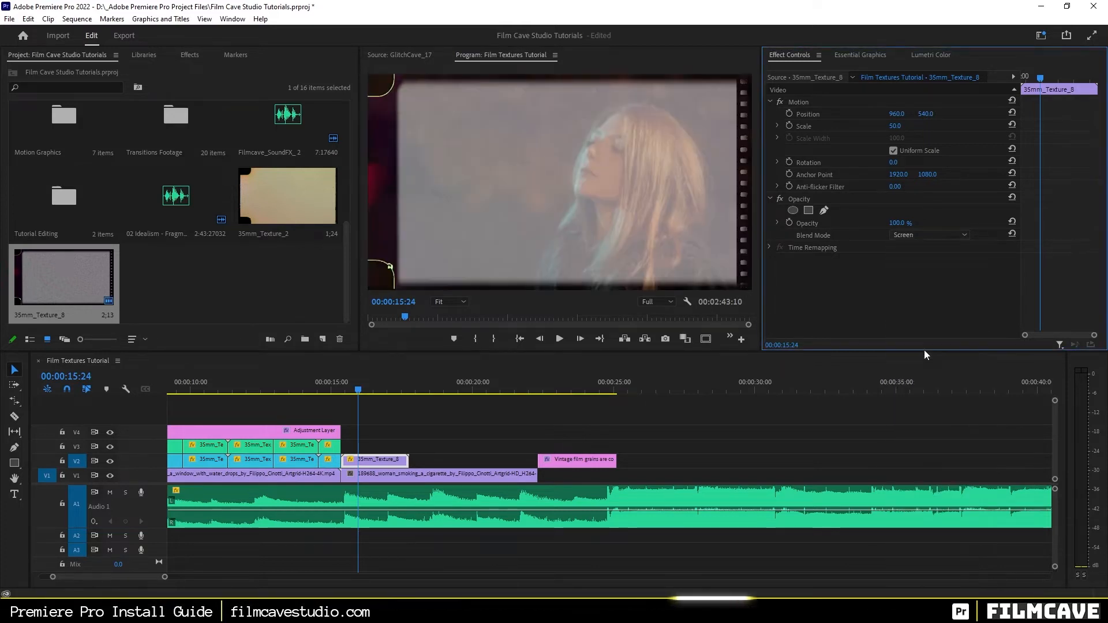
pyautogui.click(941, 233)
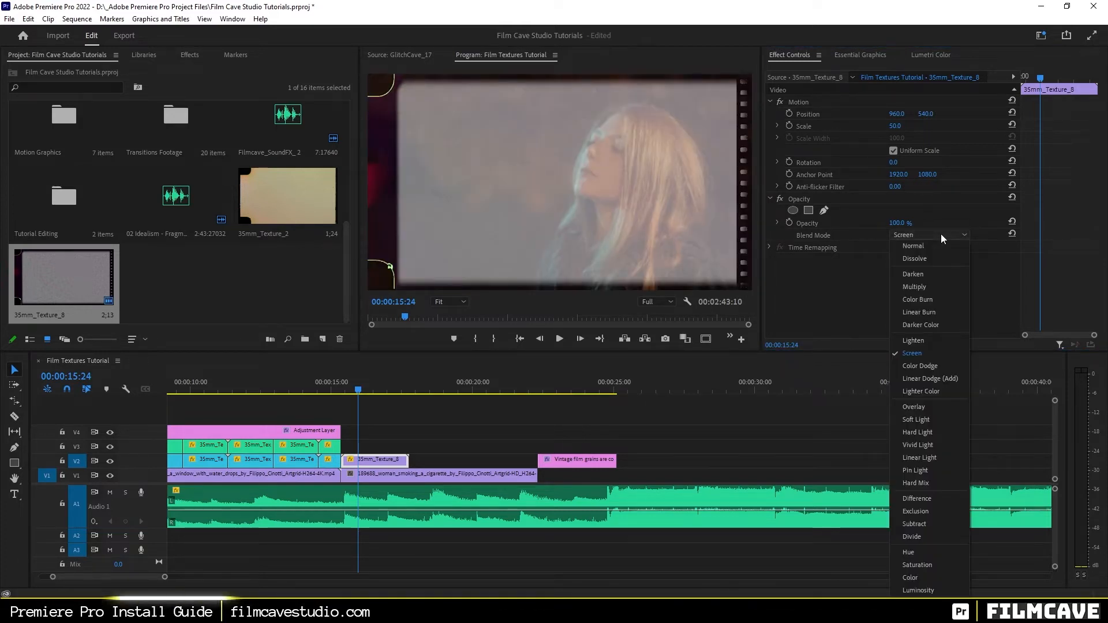
pyautogui.click(922, 406)
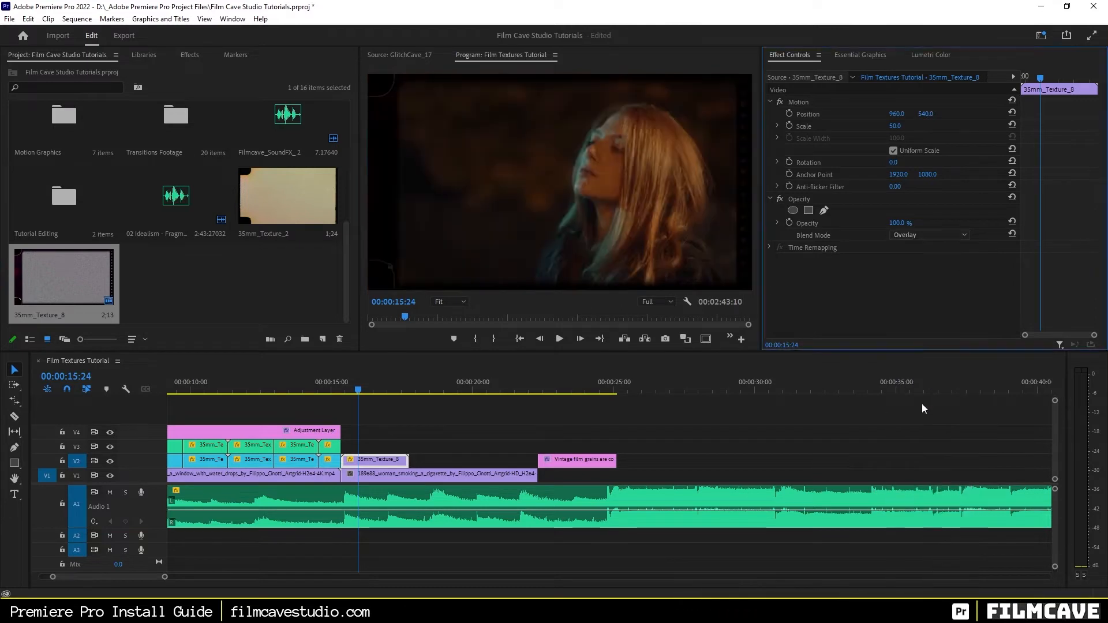
pyautogui.click(957, 234)
pyautogui.click(925, 420)
pyautogui.click(947, 233)
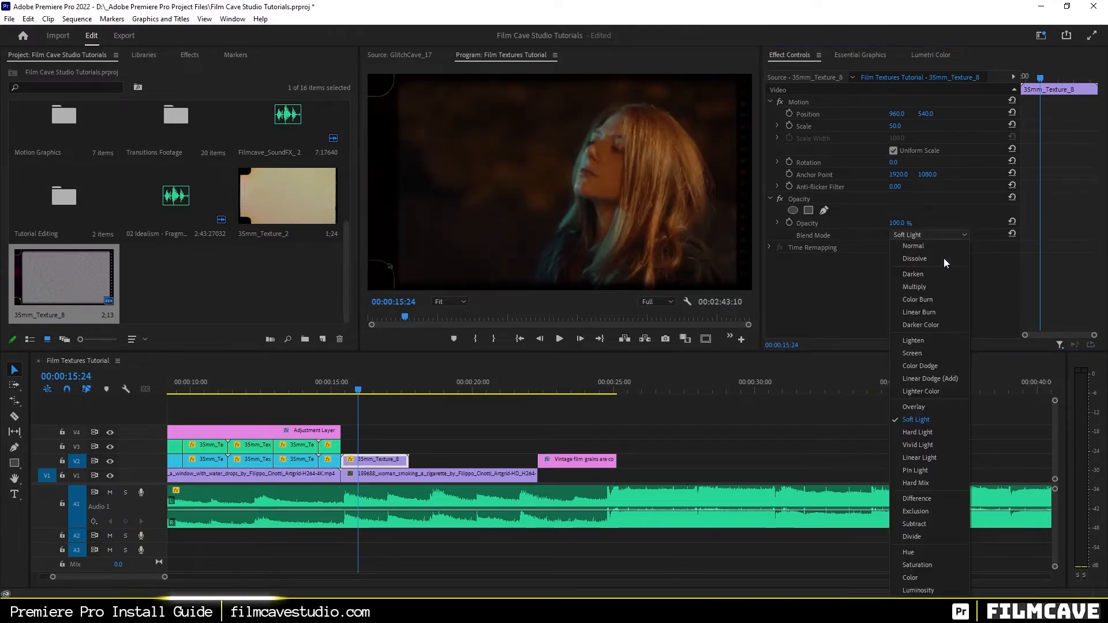
pyautogui.click(933, 406)
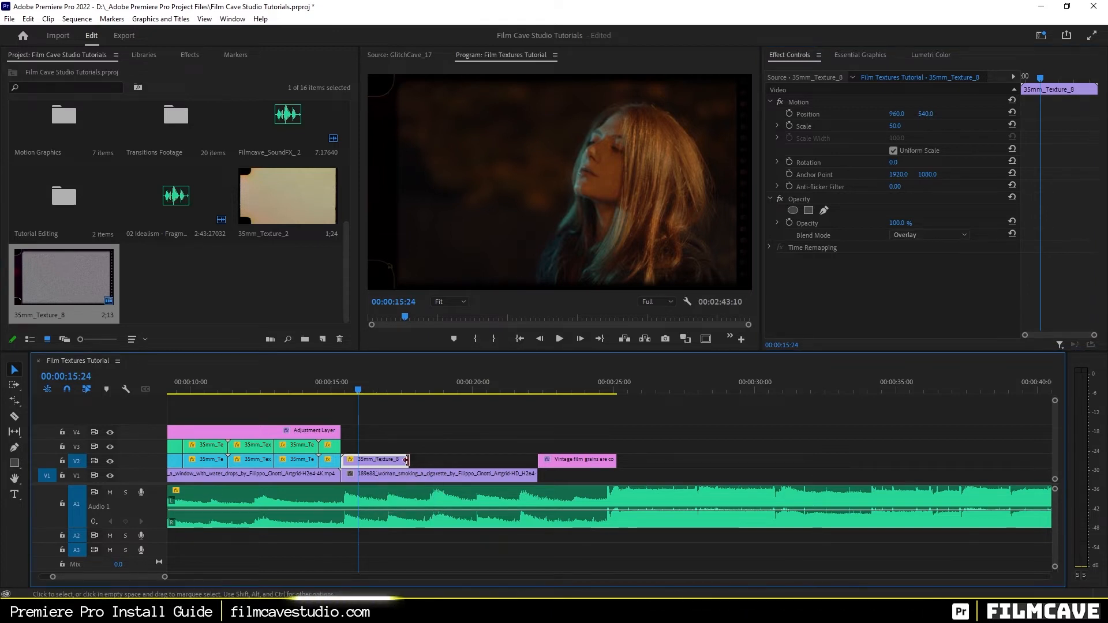
# - Duplicate the texture clip twice end to end on V2 so it covers the whole clip of the woman smoking
pyautogui.moveTo(408, 460)
pyautogui.mouseDown()
pyautogui.moveTo(438, 462)
pyautogui.moveTo(404, 462)
pyautogui.mouseUp()
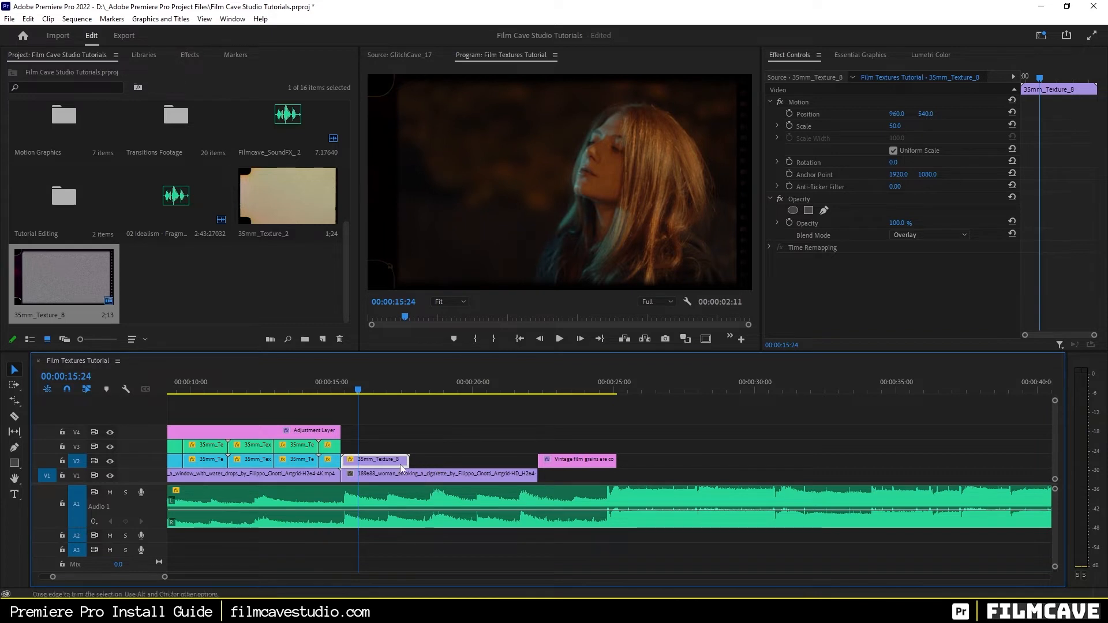
pyautogui.moveTo(374, 462); pyautogui.dragTo(491, 460)
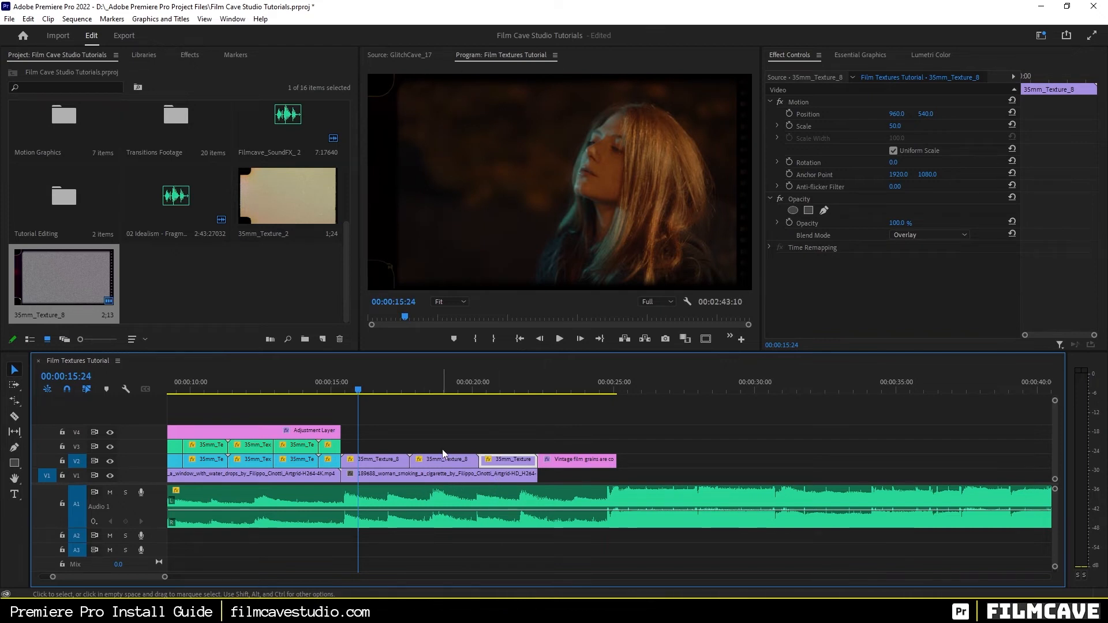
pyautogui.moveTo(372, 393)
pyautogui.mouseDown()
pyautogui.moveTo(480, 393)
pyautogui.moveTo(393, 394)
pyautogui.mouseUp()
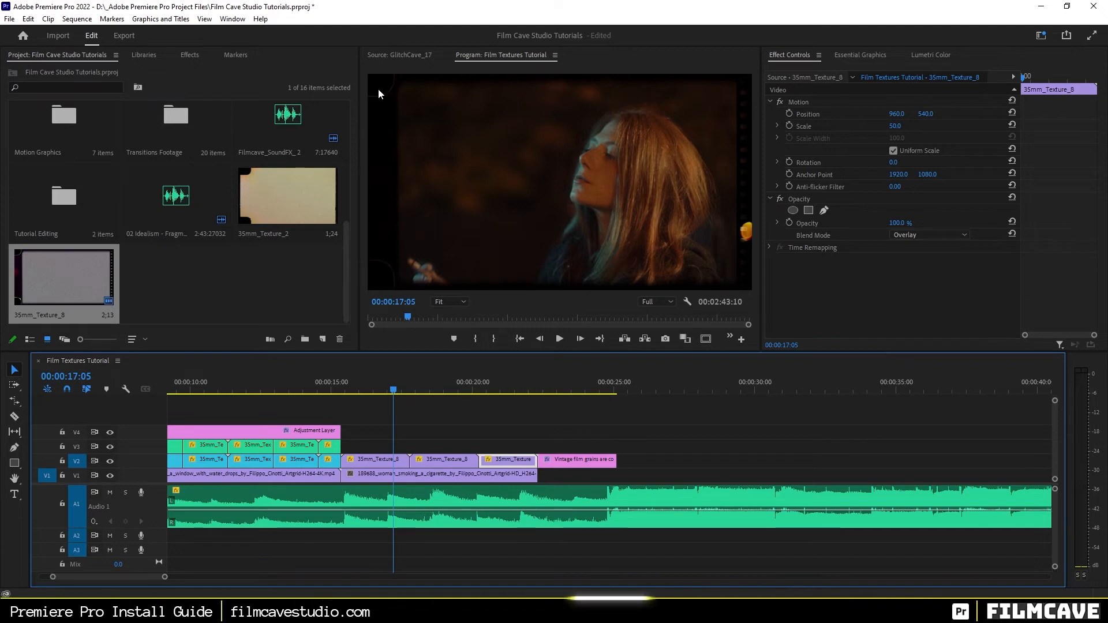
# - Duplicate the three 35mm_Texture_8 clips from V2 onto V3, directly above the originals
pyautogui.click(381, 442)
pyautogui.click(383, 461)
pyautogui.moveTo(383, 465); pyautogui.dragTo(437, 448)
pyautogui.moveTo(500, 462); pyautogui.dragTo(501, 447)
# - Set the blend mode of each of the three duplicated texture clips on V3 to Soft Light
pyautogui.click(379, 442)
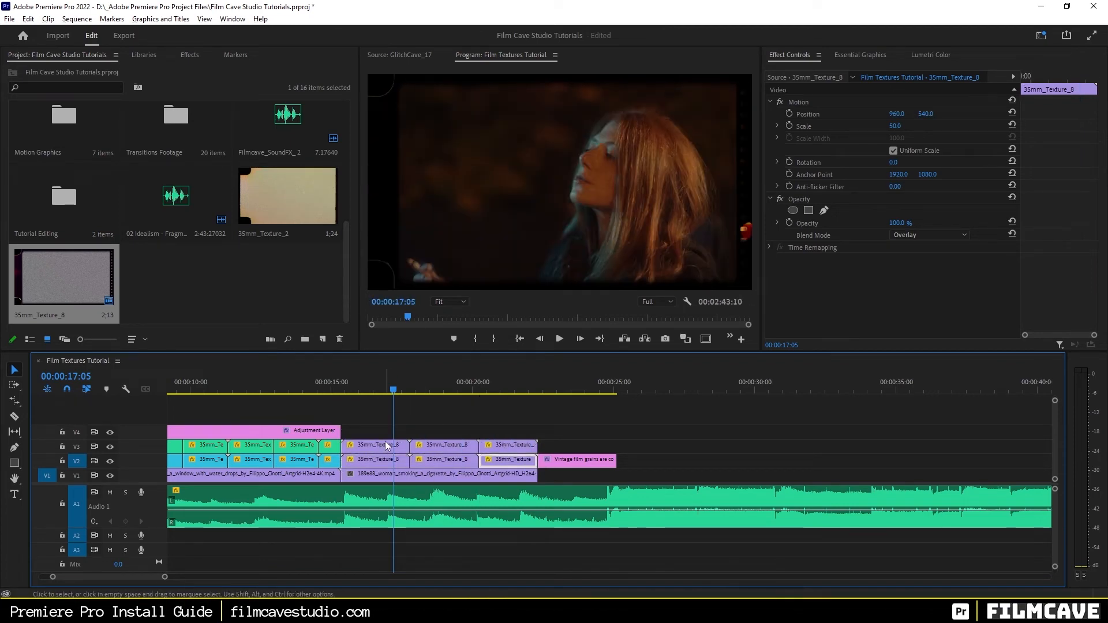
pyautogui.click(939, 235)
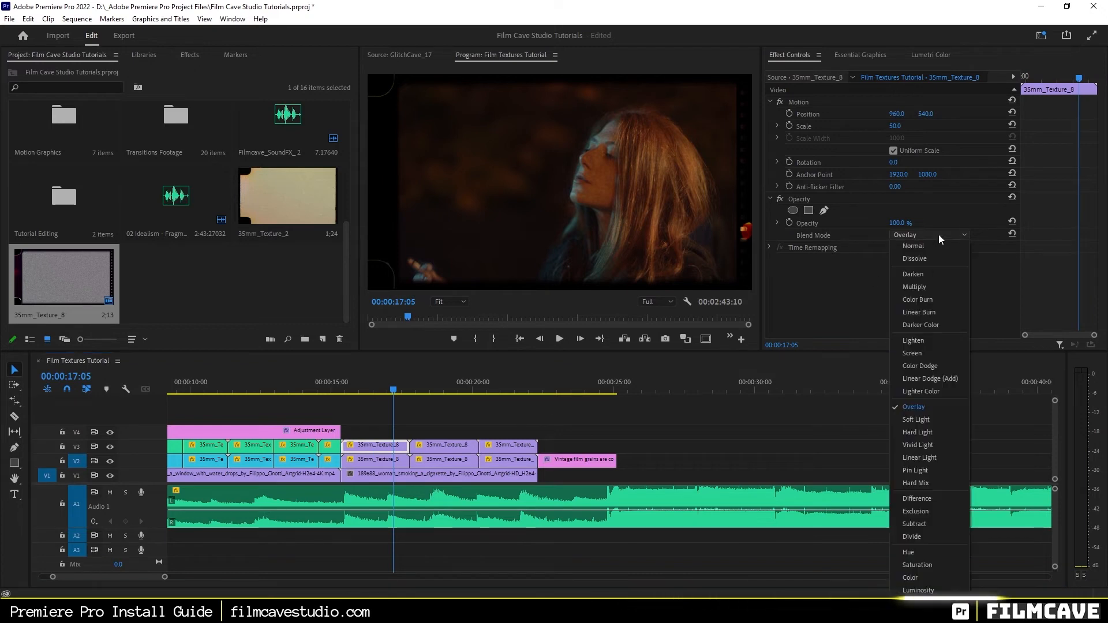
pyautogui.click(921, 421)
pyautogui.click(439, 389)
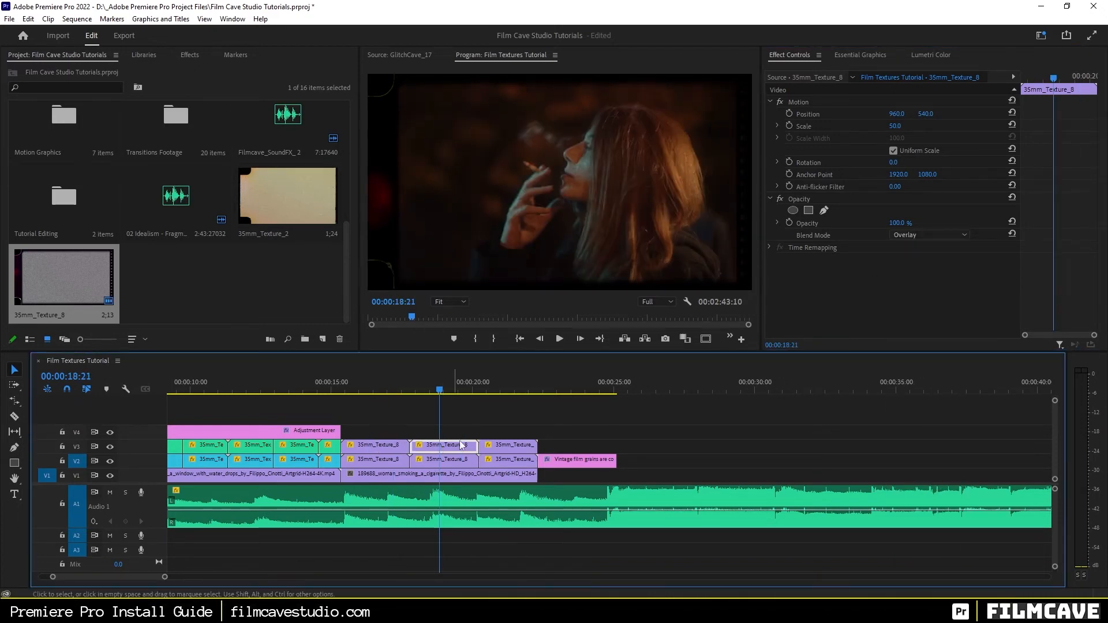
pyautogui.click(945, 235)
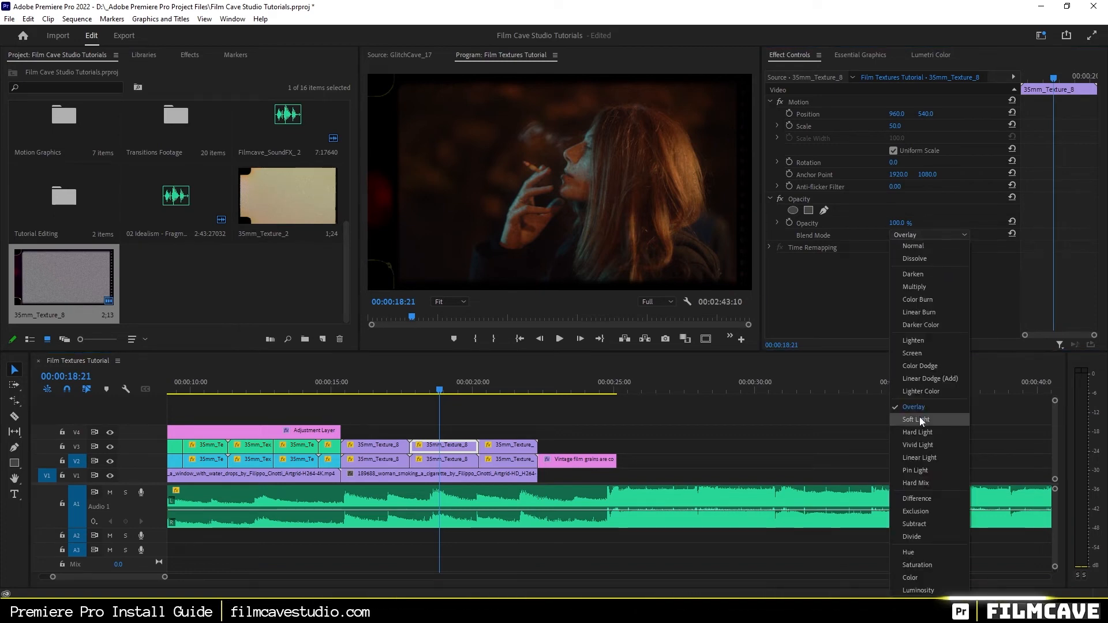
pyautogui.click(920, 419)
pyautogui.click(507, 389)
pyautogui.click(504, 450)
pyautogui.click(929, 235)
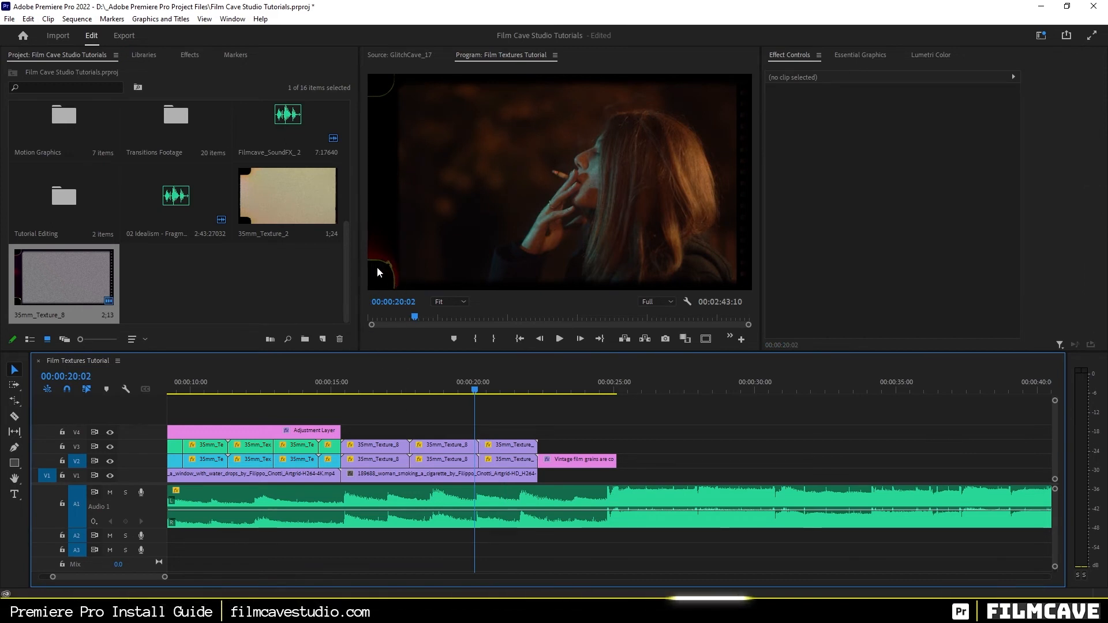
# - Scrub back over the textured footage, and play the sequence from the start to review the film texture effect
pyautogui.moveTo(474, 391); pyautogui.dragTo(383, 396)
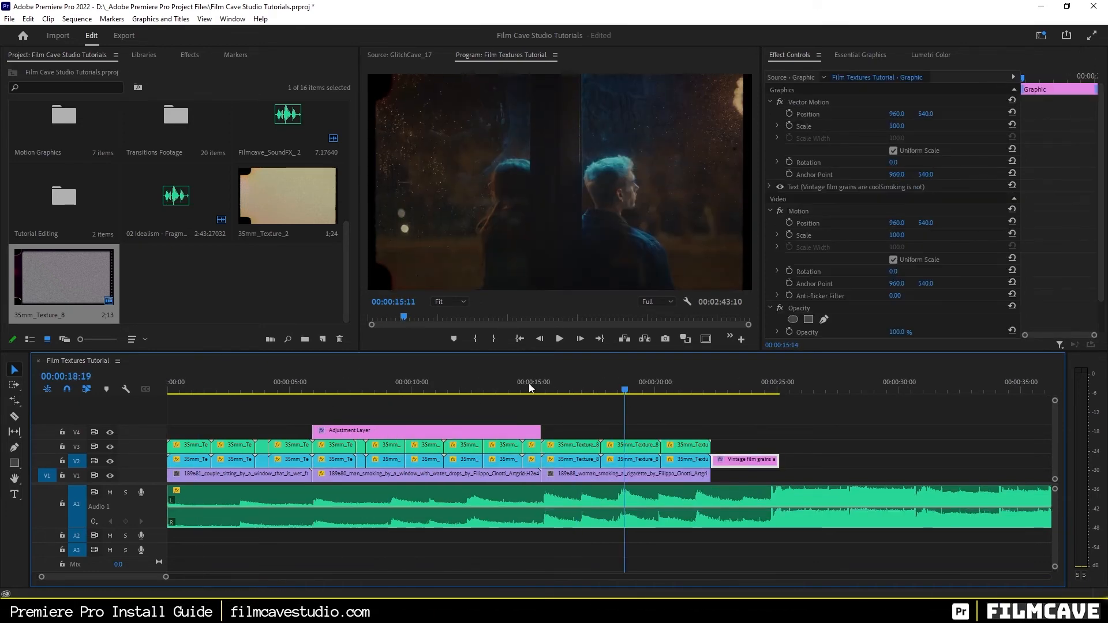
pyautogui.click(168, 388)
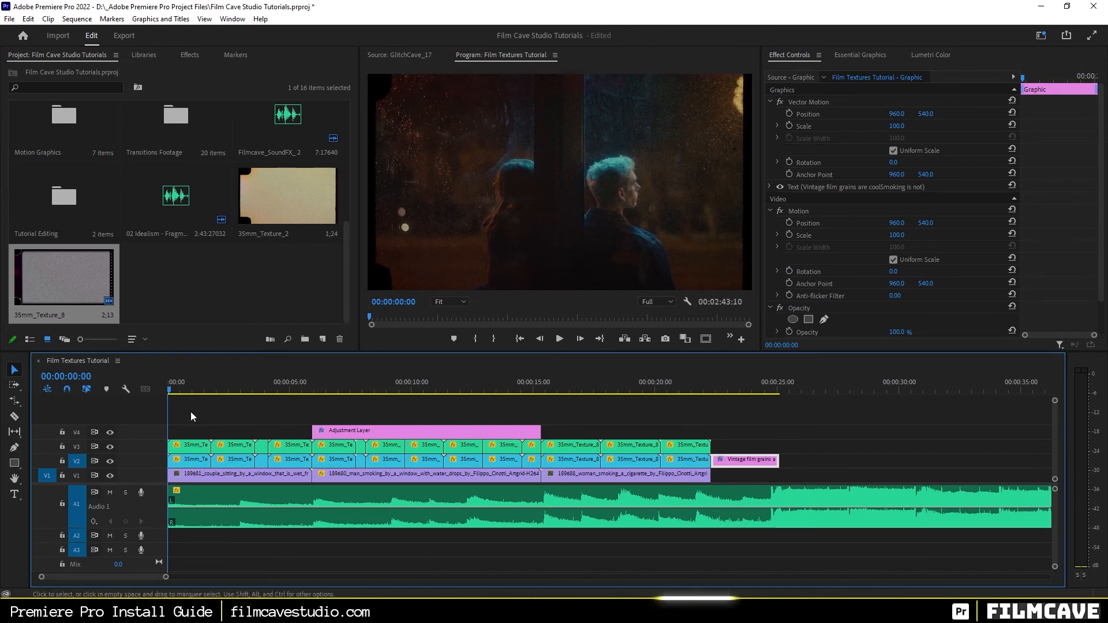
pyautogui.press('space')
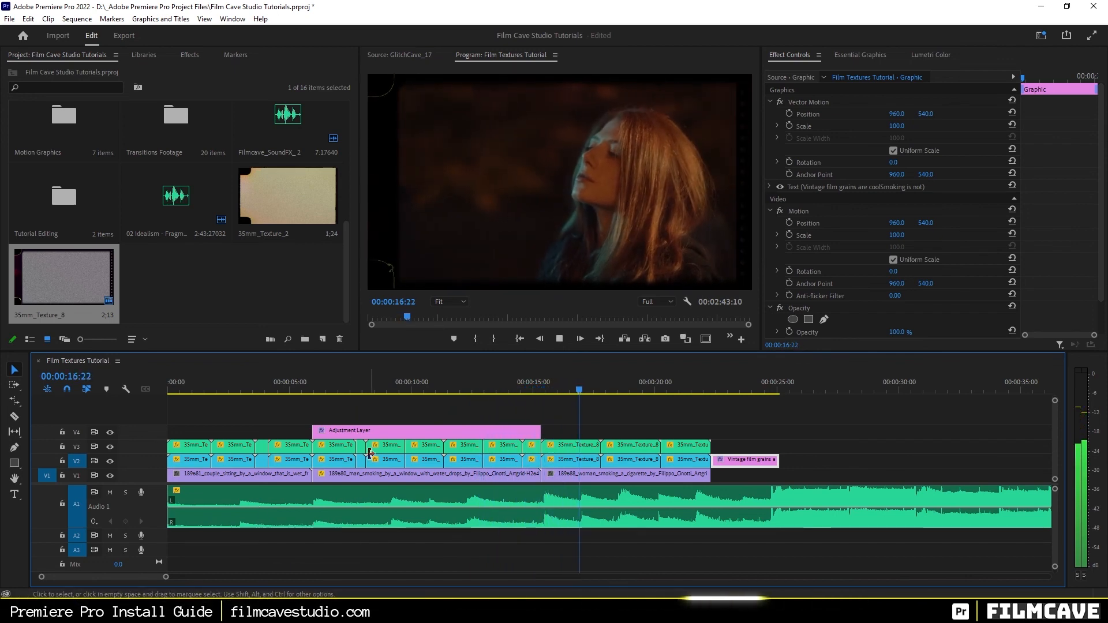
pyautogui.click(471, 221)
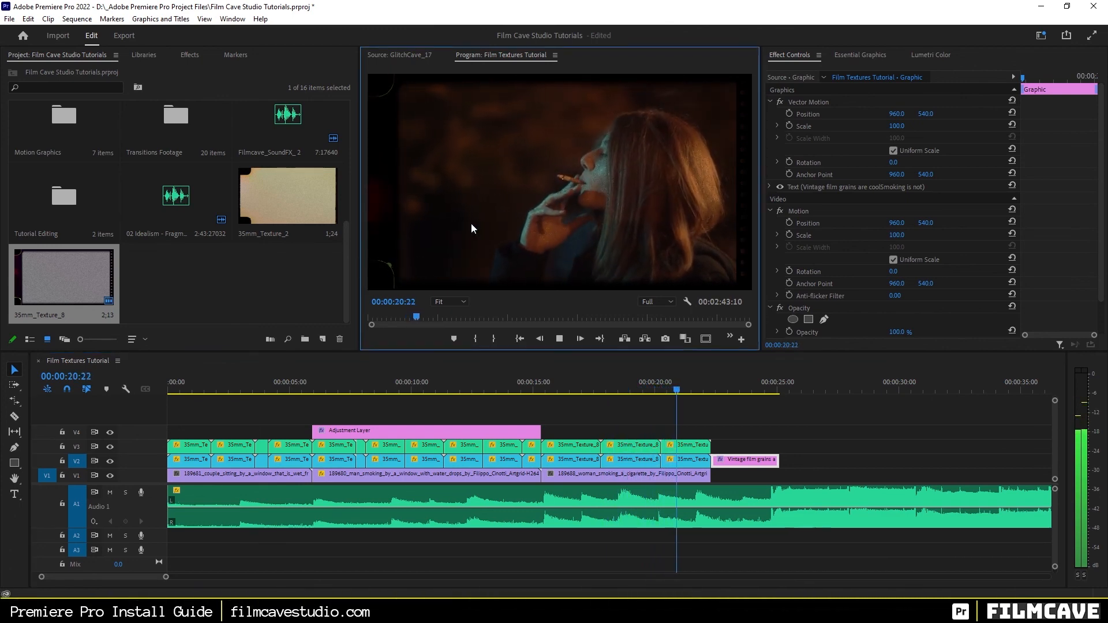